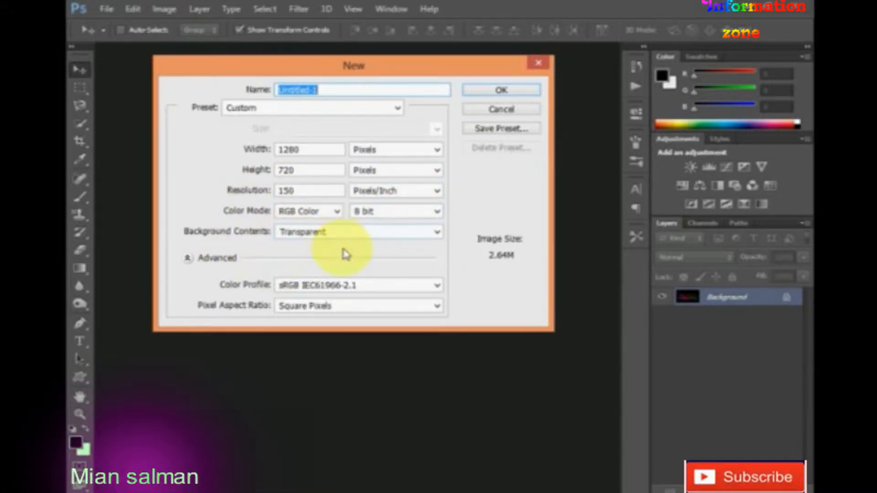
Create a transparent 1280 × 720 pixel RGB document at 150 pixels/inch, dock its window, and minimize the reference image.
{"action": "left_click", "coordinate": [502, 90]}
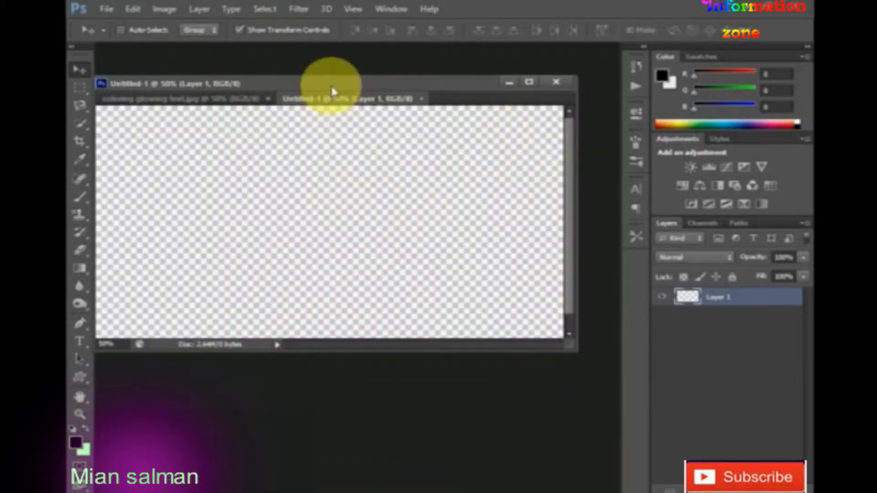
{"action": "left_click_drag", "start_coordinate": [332, 91], "coordinate": [341, 50]}
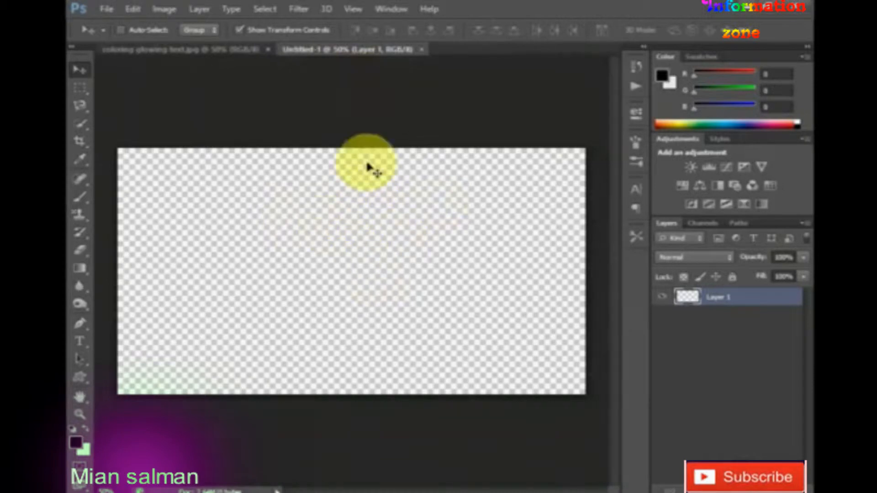
{"action": "left_click_drag", "start_coordinate": [215, 49], "coordinate": [216, 84]}
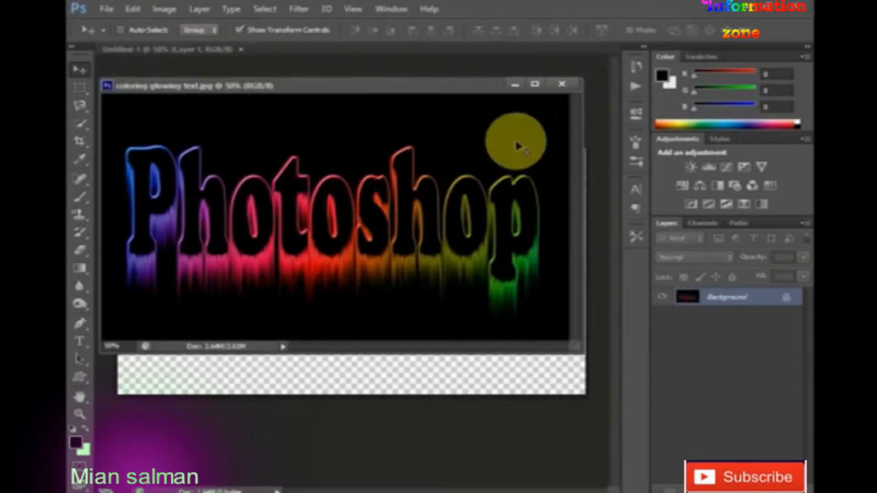
{"action": "left_click", "coordinate": [514, 84]}
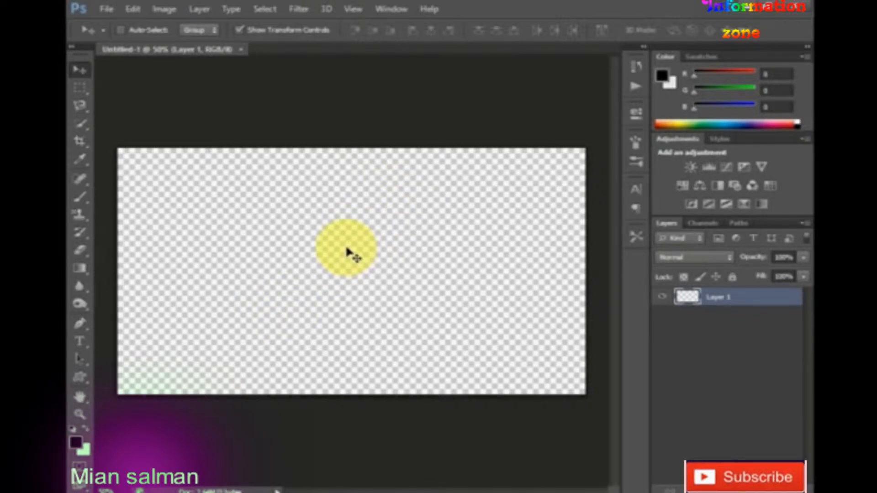
Fill the blank layer with black and add the horizontal text "Glowing" in white 12 pt Cooper Black.
{"action": "key", "text": "alt+BackSpace"}
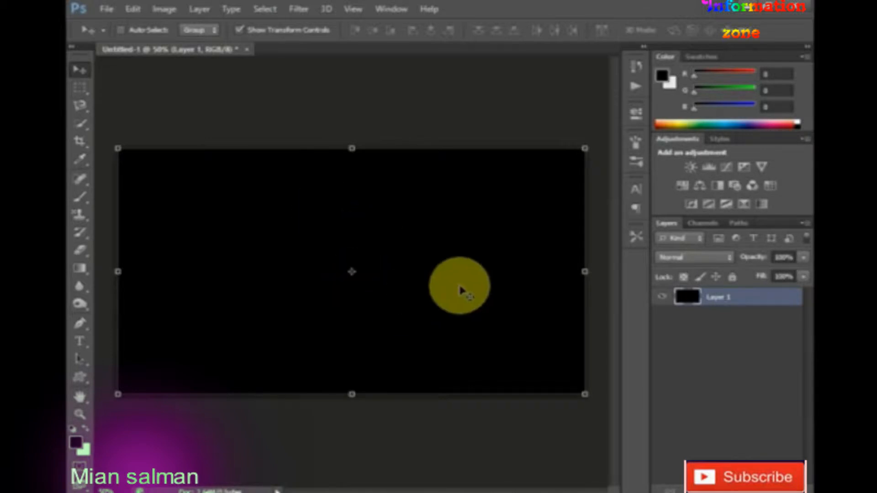
{"action": "right_click", "coordinate": [84, 347]}
{"action": "left_click", "coordinate": [121, 337]}
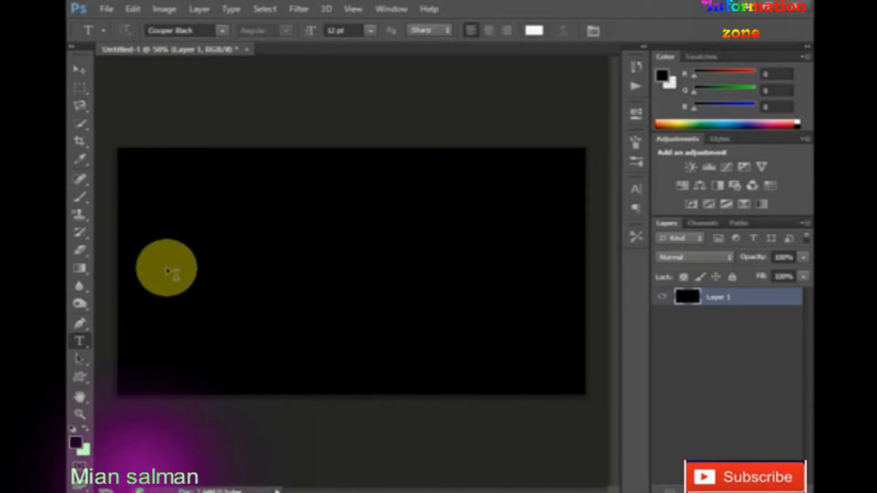
{"action": "left_click", "coordinate": [166, 267]}
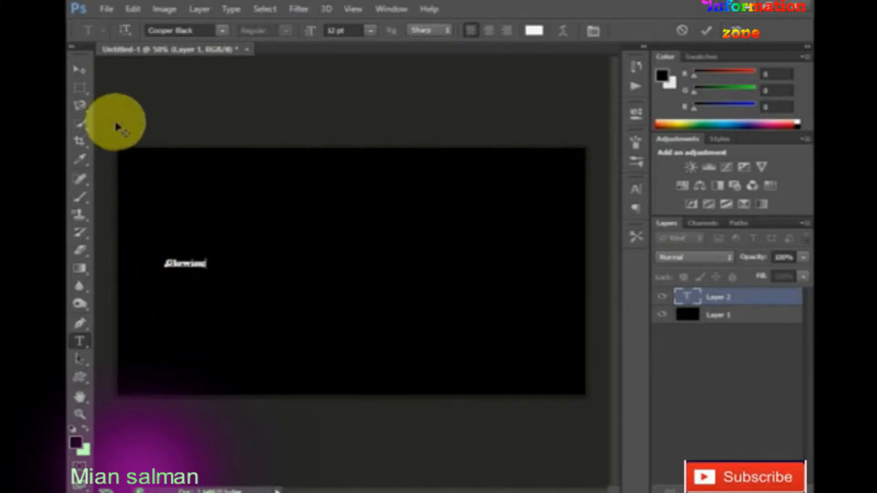
{"action": "left_click", "coordinate": [85, 72]}
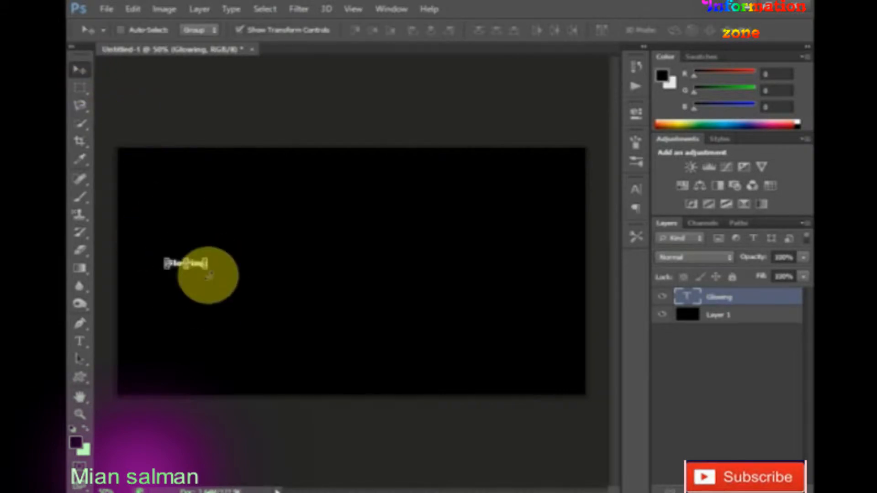
Scale the "Glowing" text to about 1066% width and 1634% height so it spans most of the canvas.
{"action": "left_click_drag", "start_coordinate": [207, 269], "coordinate": [519, 350]}
{"action": "left_click_drag", "start_coordinate": [412, 320], "coordinate": [389, 285]}
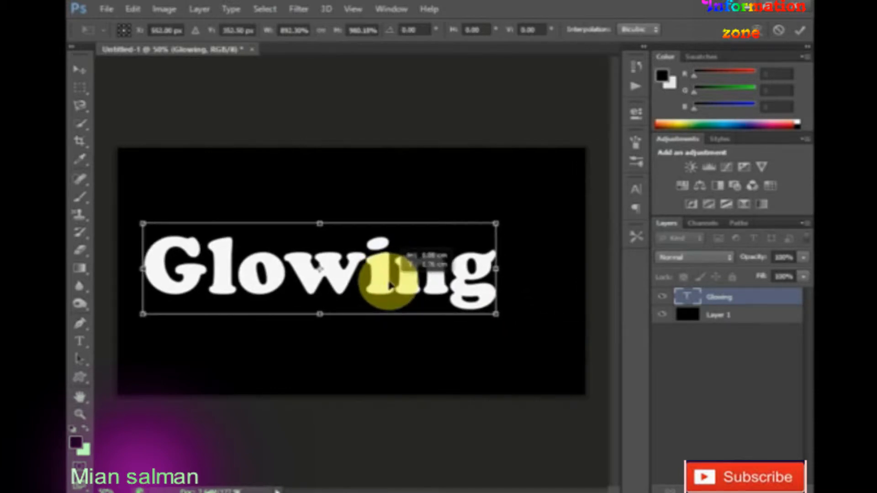
{"action": "left_click_drag", "start_coordinate": [497, 224], "coordinate": [551, 209]}
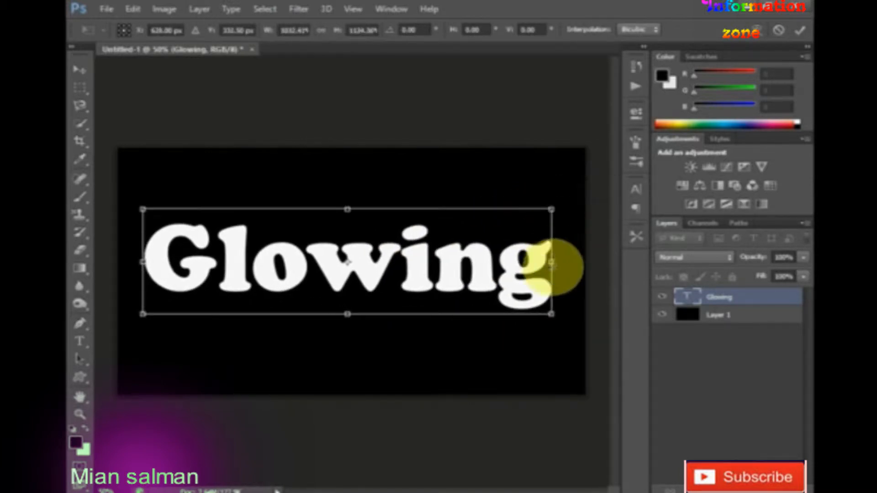
{"action": "left_click_drag", "start_coordinate": [551, 261], "coordinate": [565, 261]}
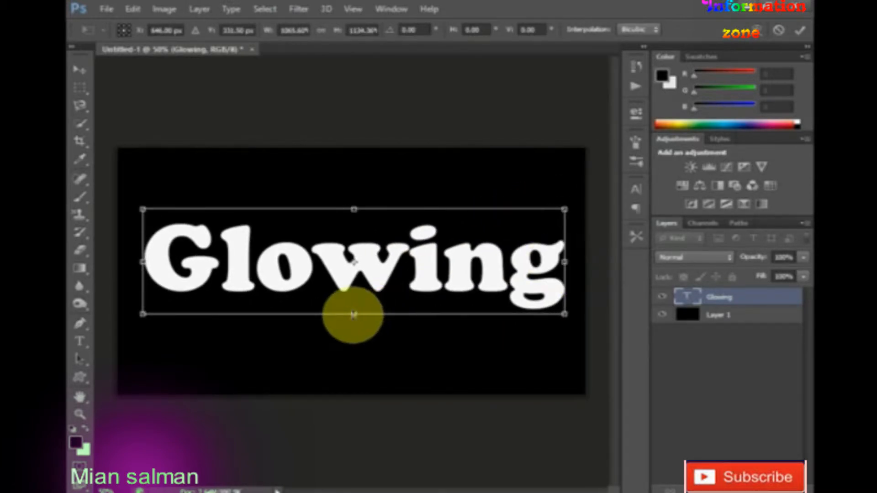
{"action": "left_click_drag", "start_coordinate": [353, 314], "coordinate": [353, 344]}
{"action": "left_click_drag", "start_coordinate": [353, 208], "coordinate": [356, 198]}
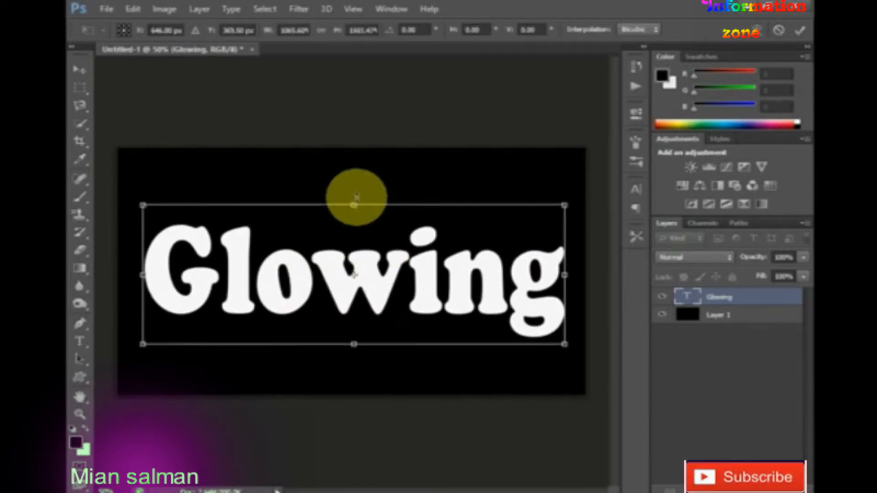
{"action": "left_click_drag", "start_coordinate": [353, 345], "coordinate": [352, 349]}
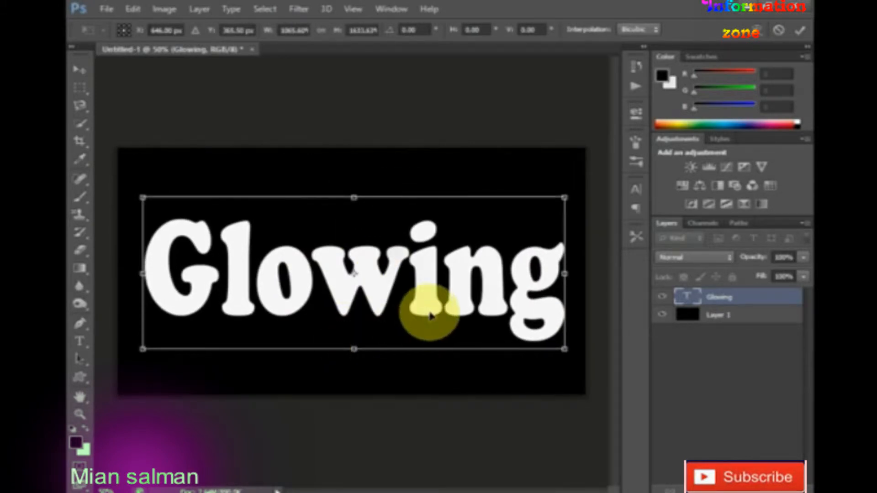
{"action": "key", "text": "Return"}
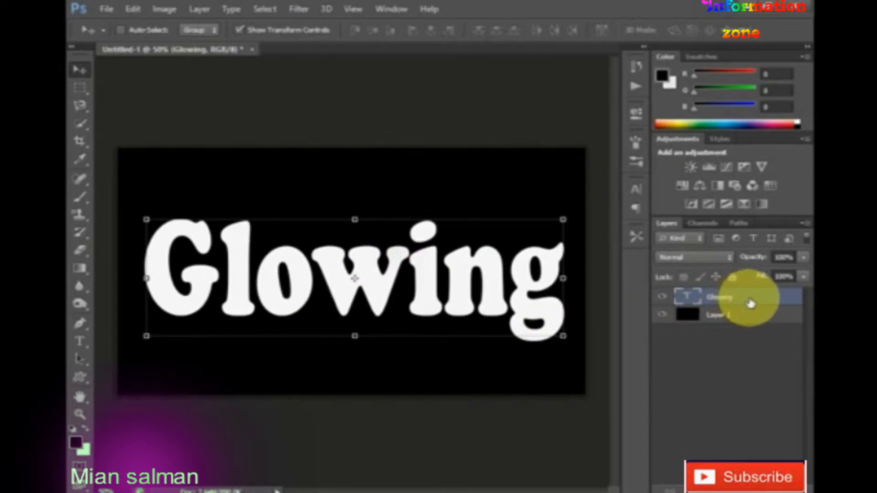
Rotate the whole canvas 90° clockwise.
{"action": "left_click", "coordinate": [166, 14]}
{"action": "mouse_move", "coordinate": [200, 137]}
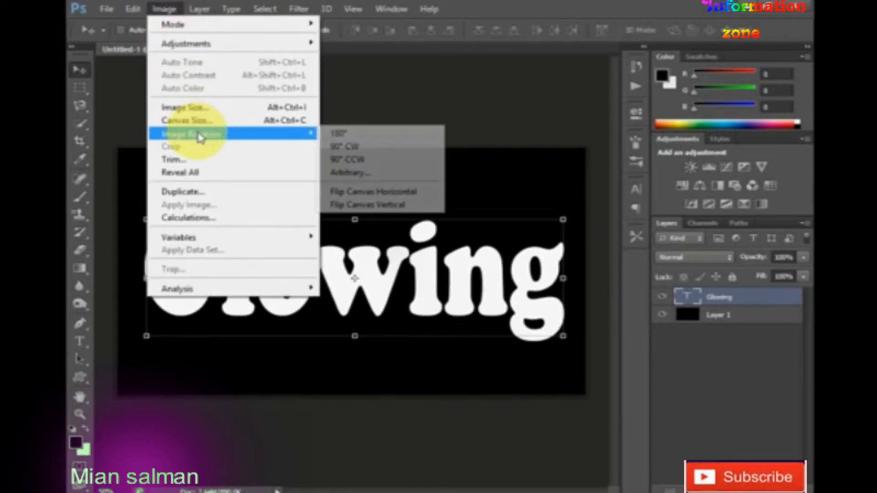
{"action": "left_click", "coordinate": [350, 146]}
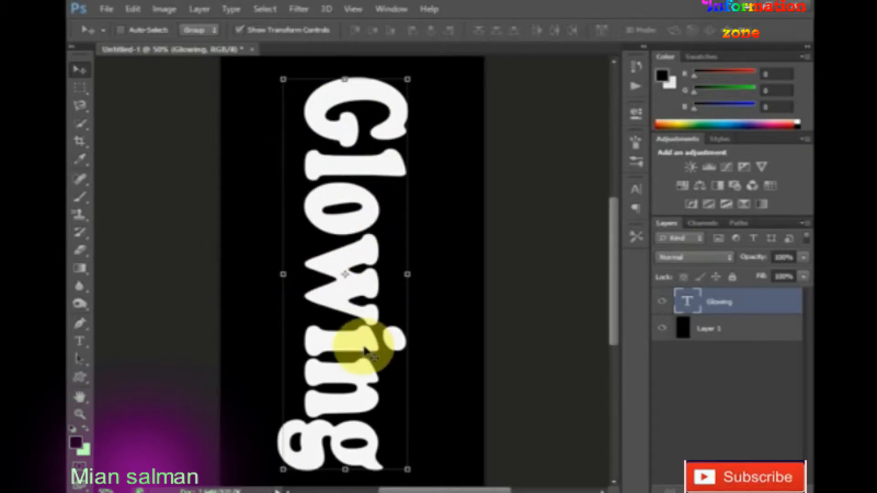
Rasterize the "Glowing" text, apply the Wind filter with the Wind method from the right, and repeat it for longer streaks.
{"action": "left_click", "coordinate": [297, 10]}
{"action": "mouse_move", "coordinate": [321, 226]}
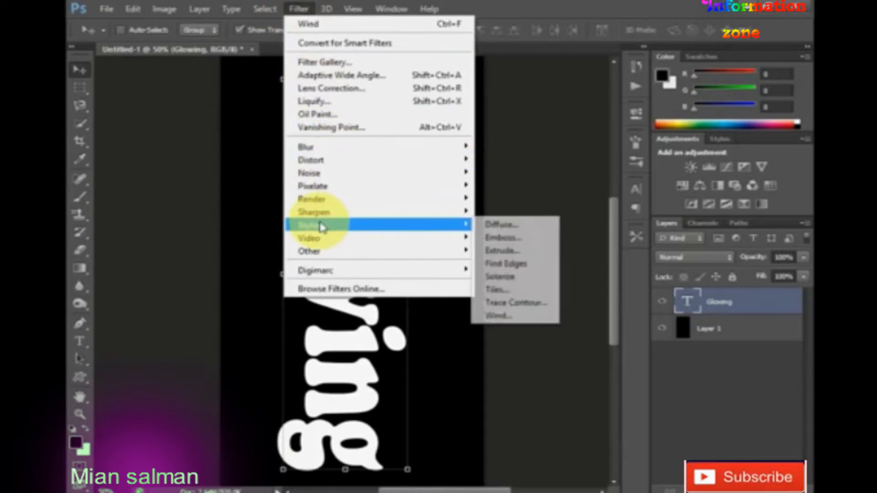
{"action": "left_click", "coordinate": [510, 321]}
{"action": "left_click", "coordinate": [413, 205]}
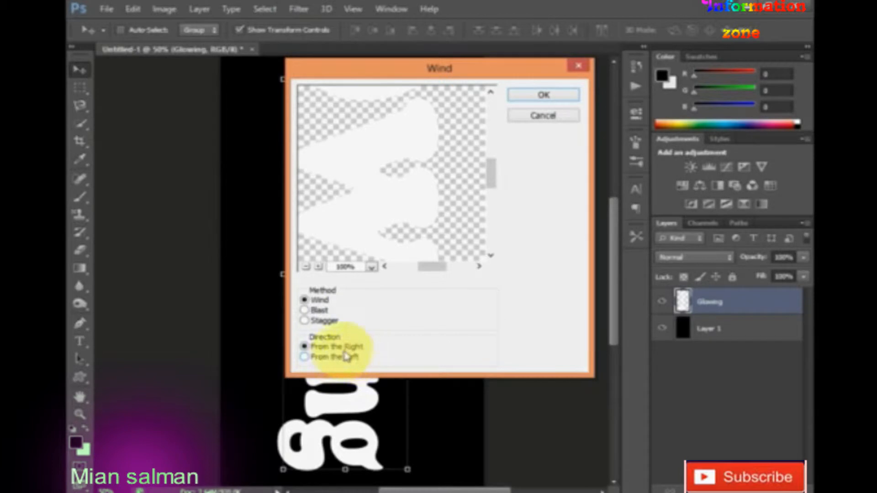
{"action": "left_click", "coordinate": [543, 95]}
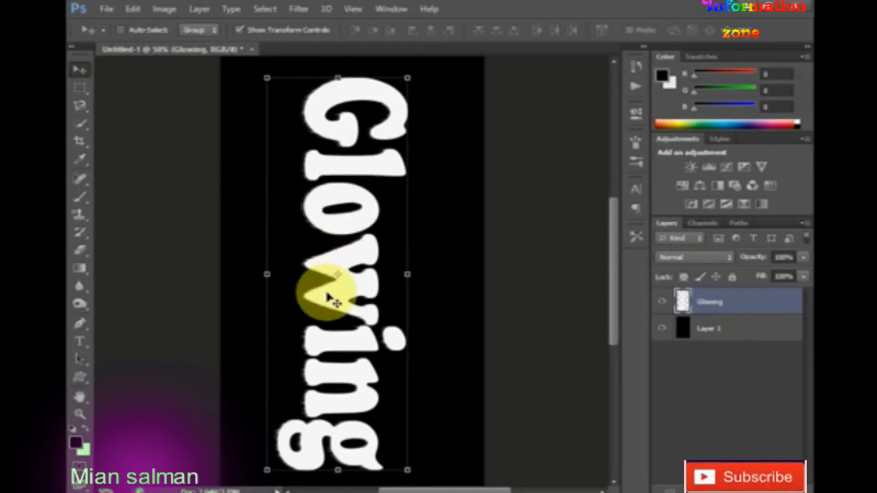
{"action": "key", "text": "ctrl+f"}
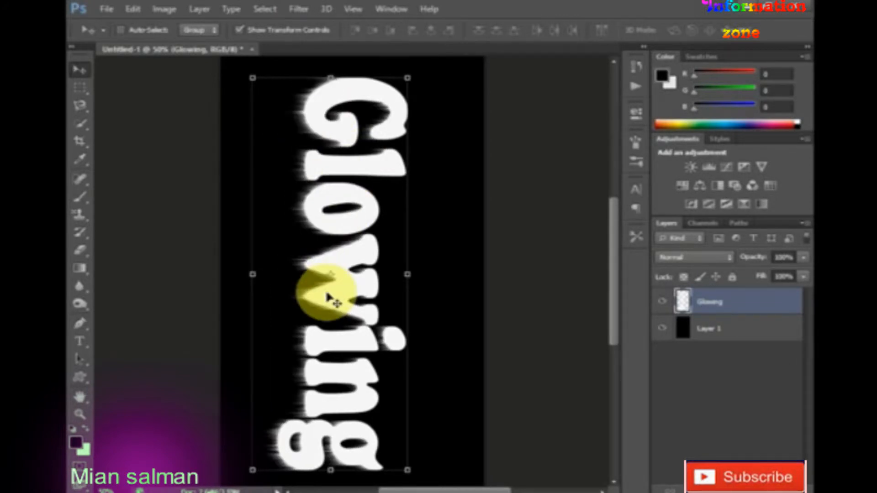
{"action": "key", "text": "ctrl+f"}
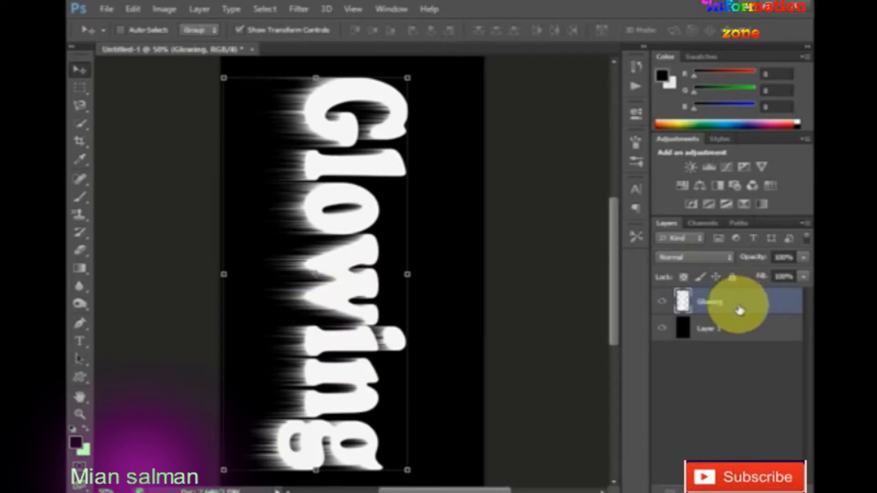
Rotate the whole canvas 90° counterclockwise so the text reads horizontally.
{"action": "left_click", "coordinate": [164, 13]}
{"action": "mouse_move", "coordinate": [196, 136]}
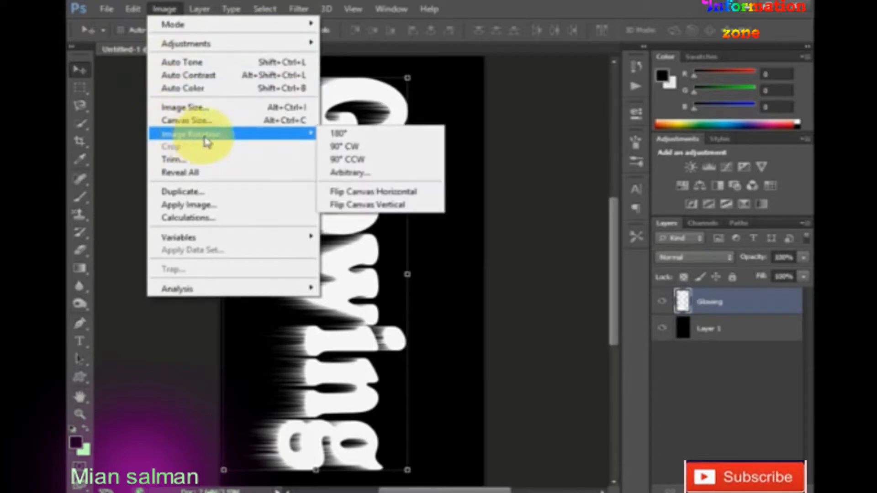
{"action": "left_click", "coordinate": [365, 160]}
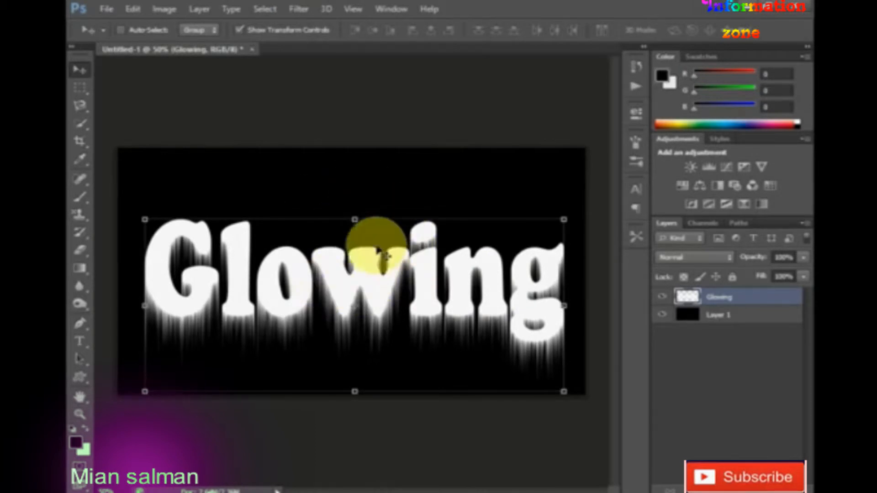
Move the streaked text slightly upward and enlarge it to about 102% width and 104% height.
{"action": "left_click_drag", "start_coordinate": [364, 289], "coordinate": [364, 274]}
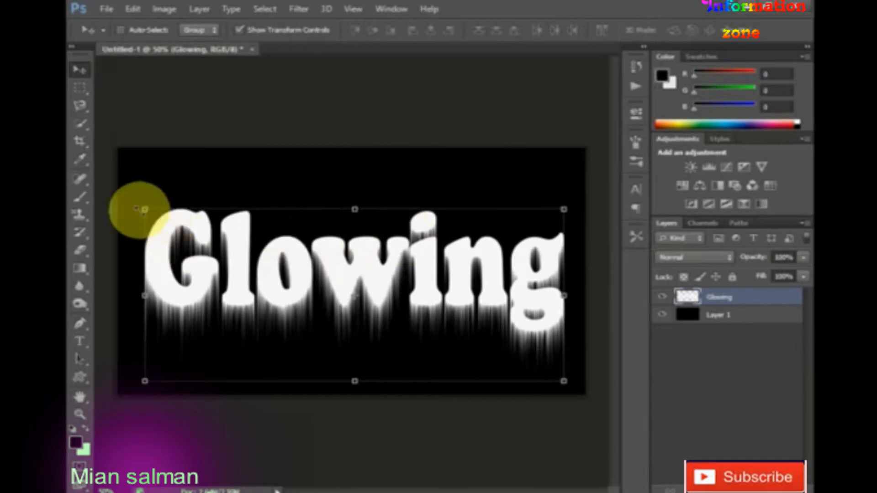
{"action": "left_click_drag", "start_coordinate": [143, 209], "coordinate": [137, 202]}
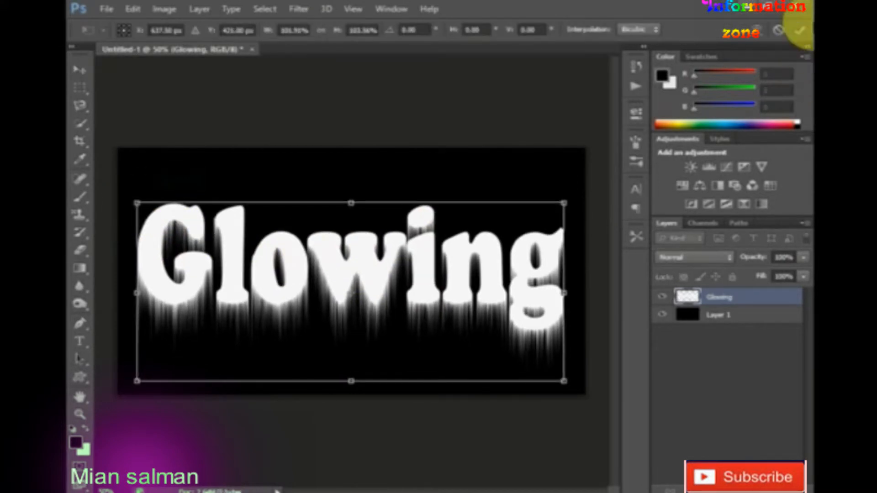
{"action": "left_click", "coordinate": [798, 35]}
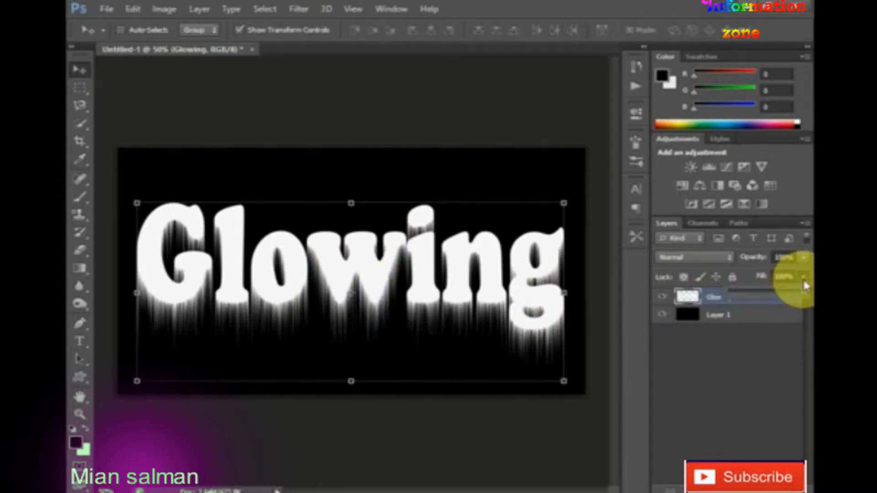
Set the Glowing layer's fill to 0% and add an Outer Glow effect in white (ffffff).
{"action": "left_click_drag", "start_coordinate": [805, 297], "coordinate": [728, 294]}
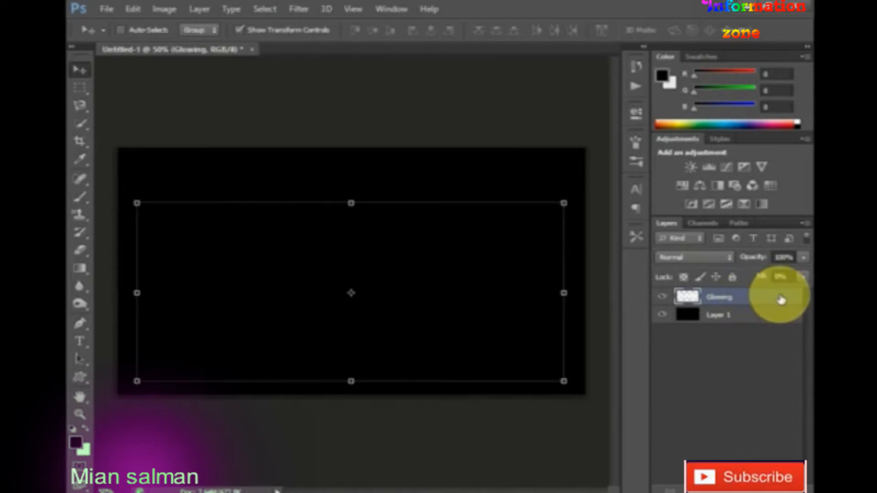
{"action": "double_click", "coordinate": [776, 302]}
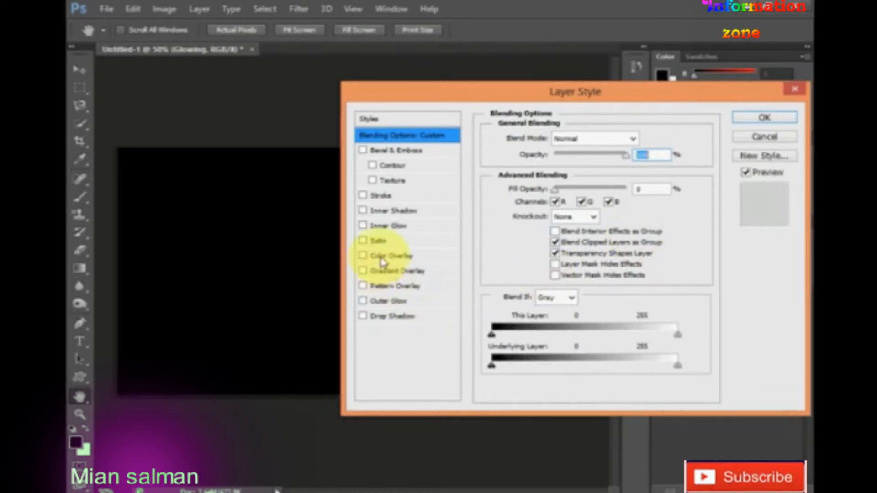
{"action": "left_click", "coordinate": [395, 302]}
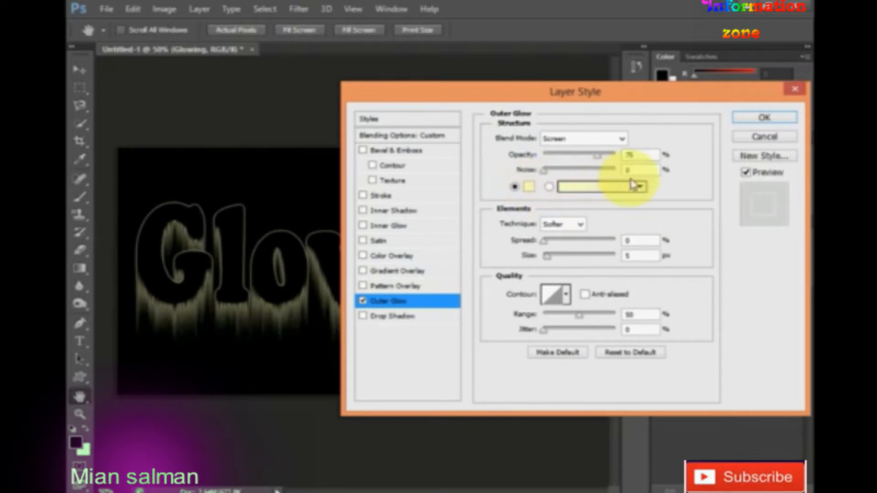
{"action": "left_click", "coordinate": [529, 188]}
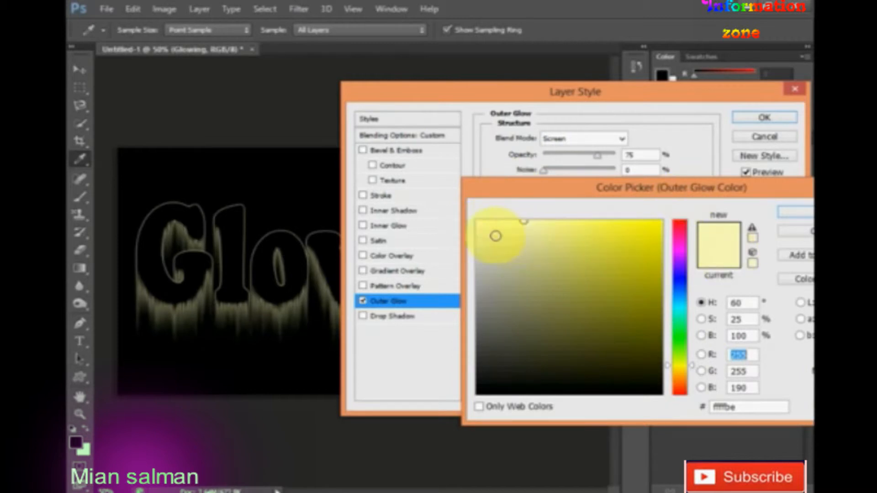
{"action": "left_click", "coordinate": [477, 222]}
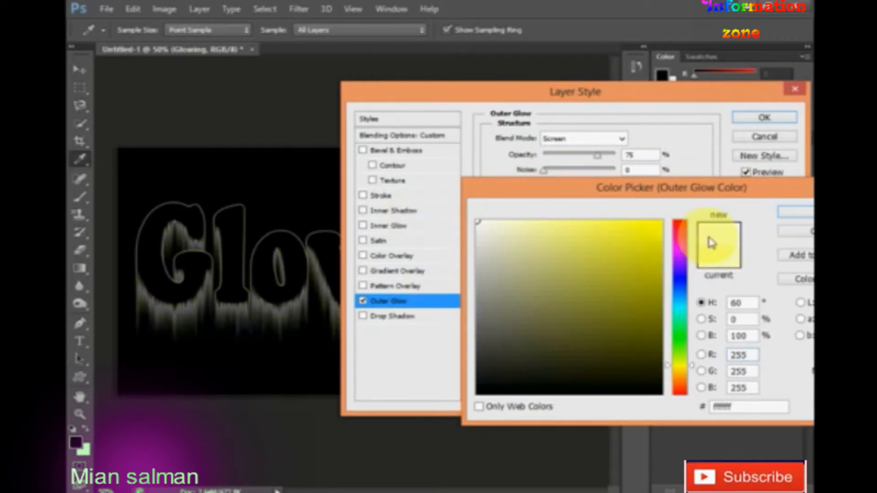
{"action": "left_click", "coordinate": [796, 213]}
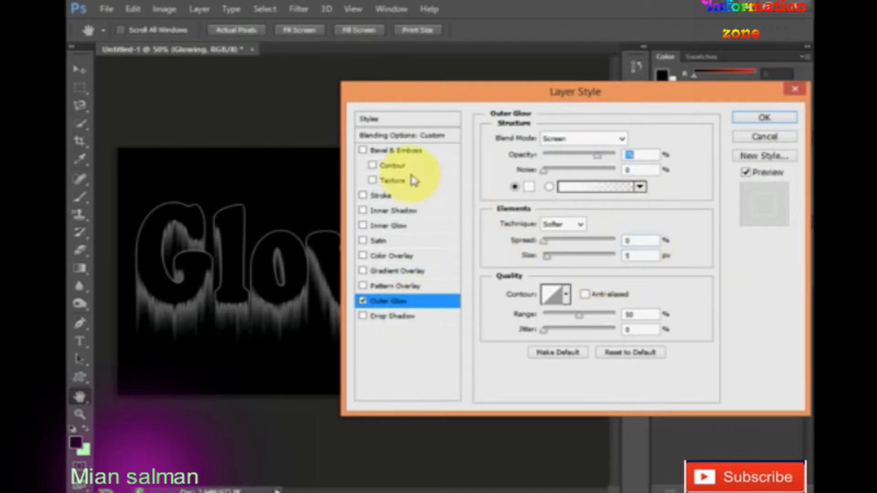
Add Bevel & Emboss with its Contour option to the Glowing layer's style and apply the effects.
{"action": "left_click", "coordinate": [409, 154]}
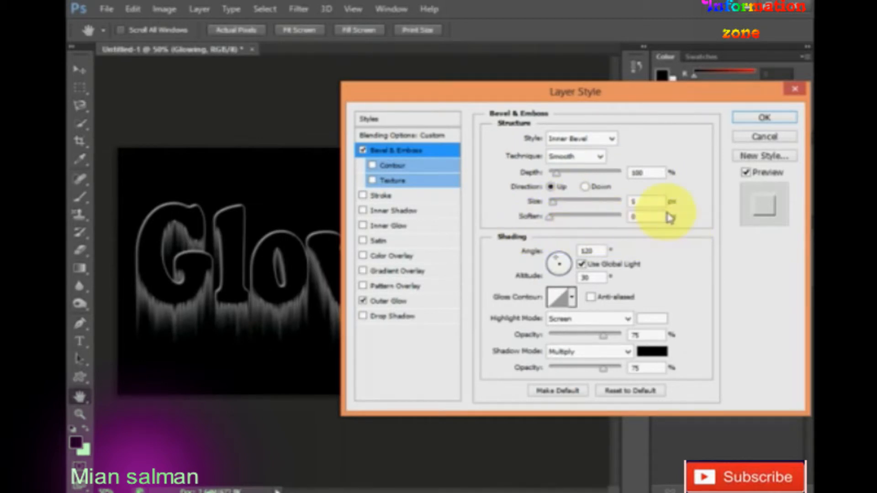
{"action": "left_click", "coordinate": [402, 171]}
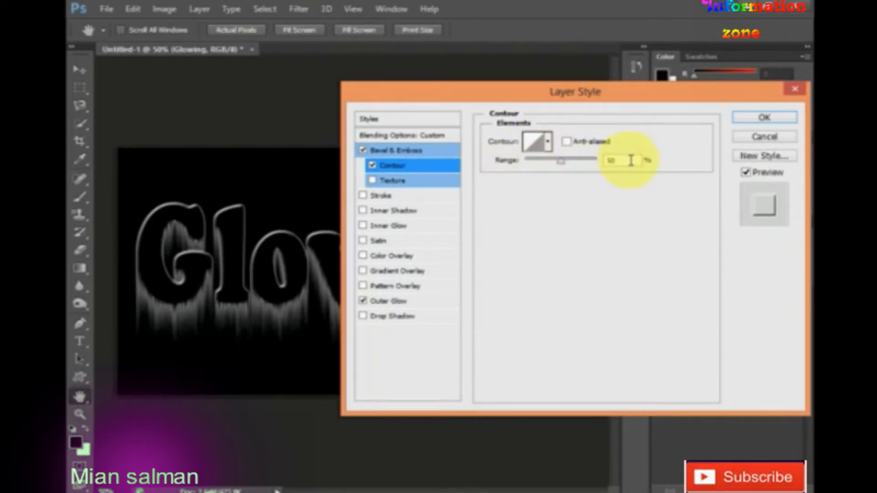
{"action": "left_click", "coordinate": [751, 118]}
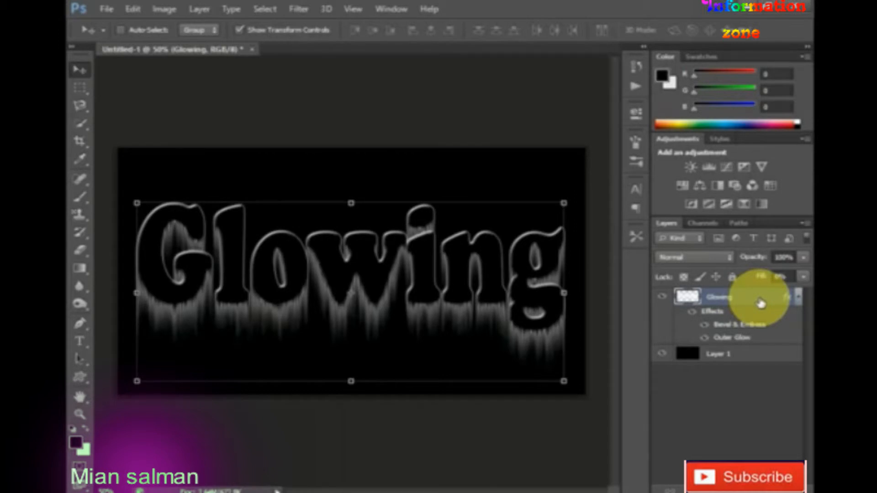
Duplicate the Glowing layer and hide the Bevel & Emboss and Outer Glow effects on the copy.
{"action": "key", "text": "ctrl+j"}
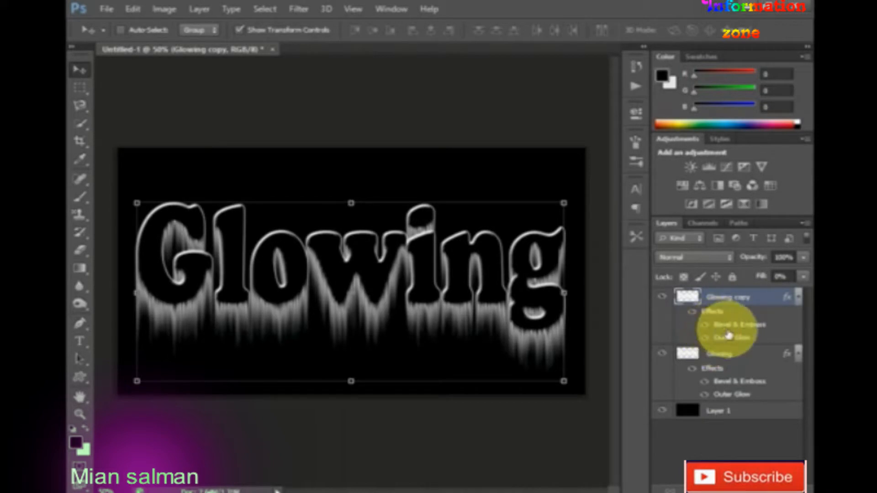
{"action": "left_click", "coordinate": [705, 326]}
{"action": "left_click", "coordinate": [705, 337]}
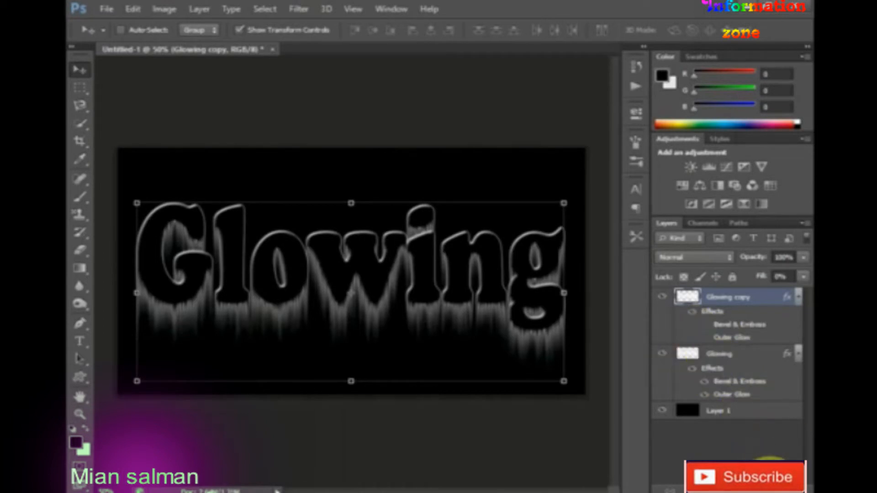
Fill a new top layer with a diagonal orange-blue-red-yellow linear gradient across the canvas and set its blend mode to Color.
{"action": "left_click", "coordinate": [769, 489]}
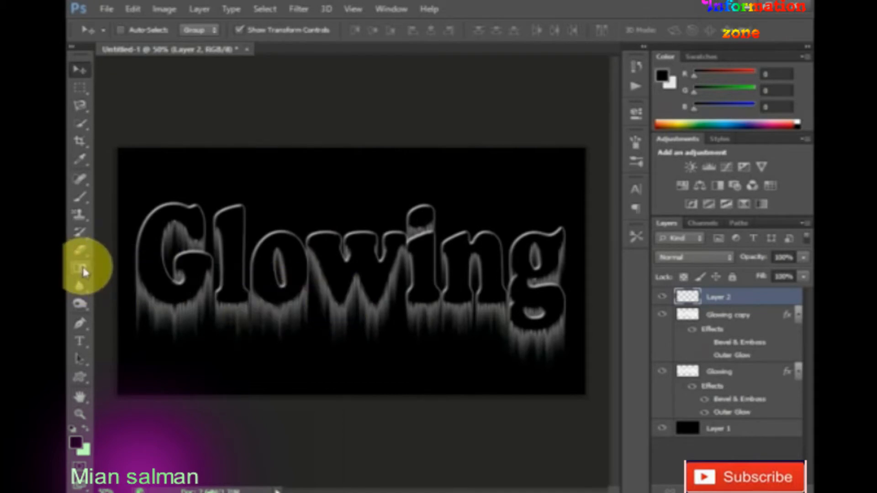
{"action": "left_click_drag", "start_coordinate": [84, 273], "coordinate": [139, 260]}
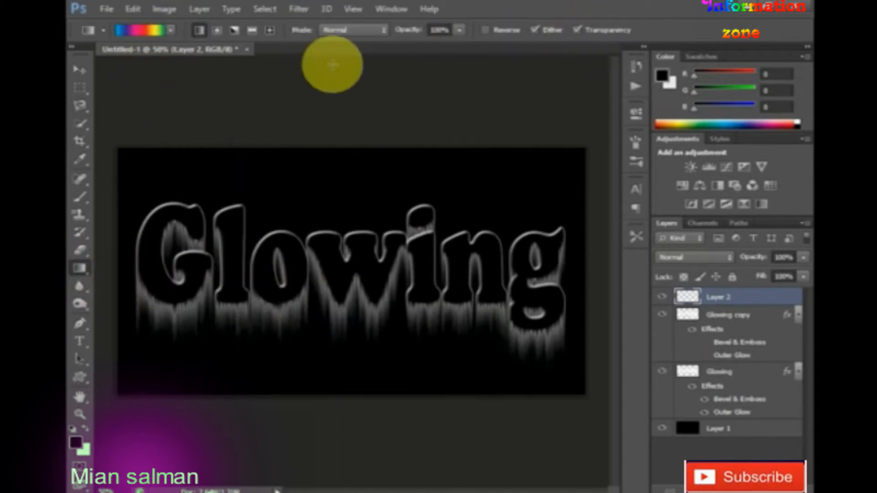
{"action": "left_click", "coordinate": [171, 30]}
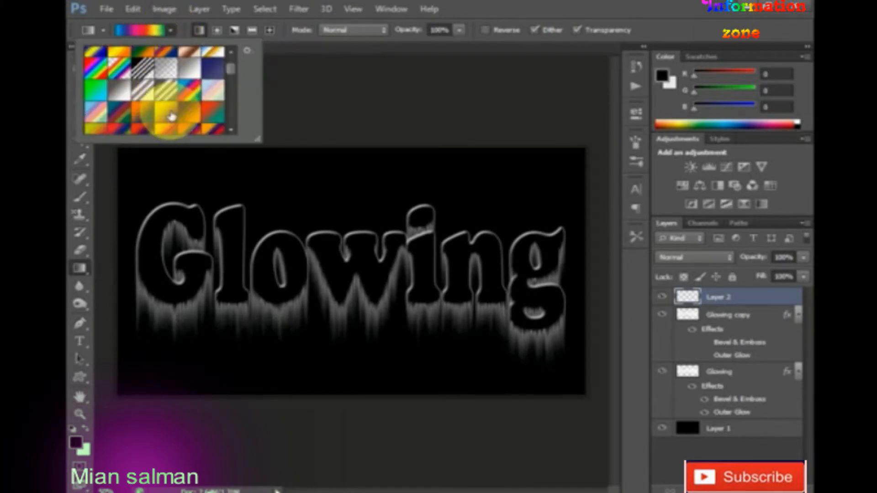
{"action": "scroll", "coordinate": [178, 110], "scroll_direction": "down", "scroll_amount": 1}
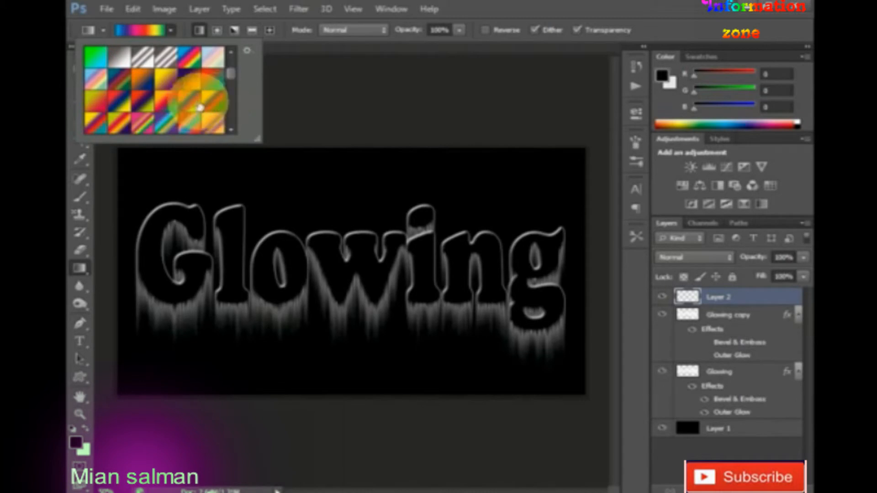
{"action": "left_click", "coordinate": [186, 109]}
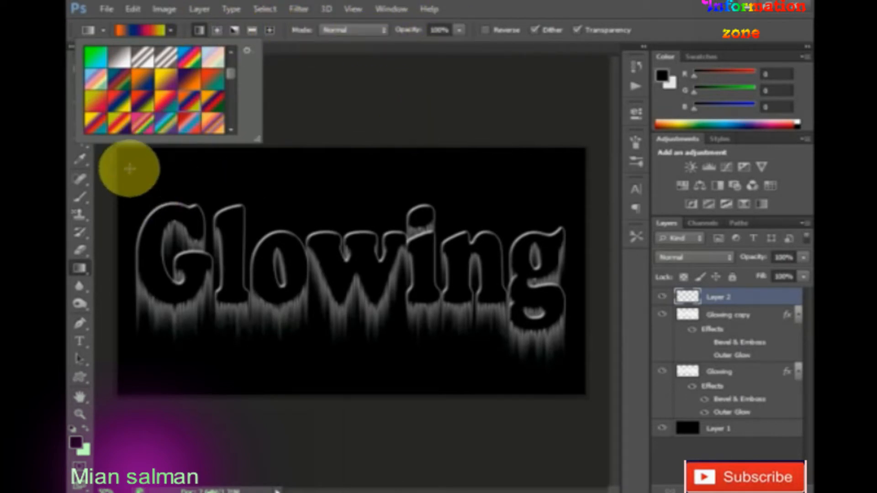
{"action": "left_click_drag", "start_coordinate": [129, 159], "coordinate": [558, 372]}
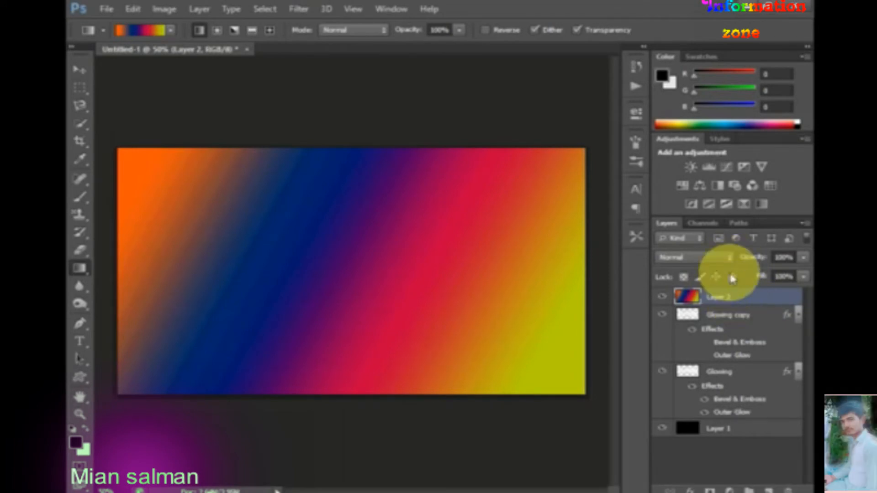
{"action": "left_click", "coordinate": [729, 257]}
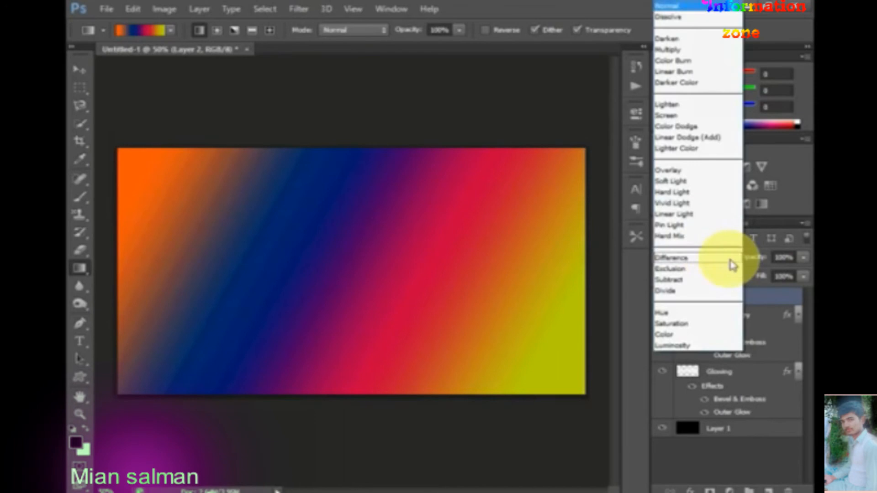
{"action": "left_click", "coordinate": [676, 334]}
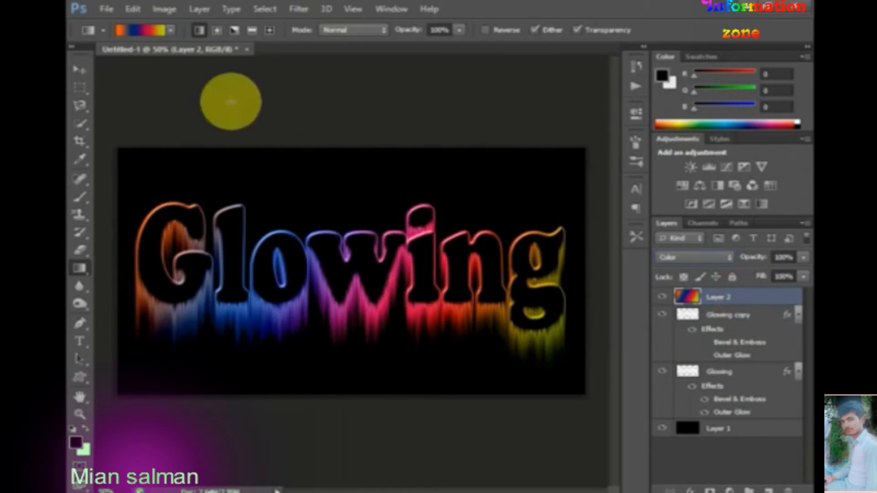
Shift the gradient layer's hue to about +59 with a Hue/Saturation adjustment and return to the Move tool.
{"action": "left_click", "coordinate": [165, 8]}
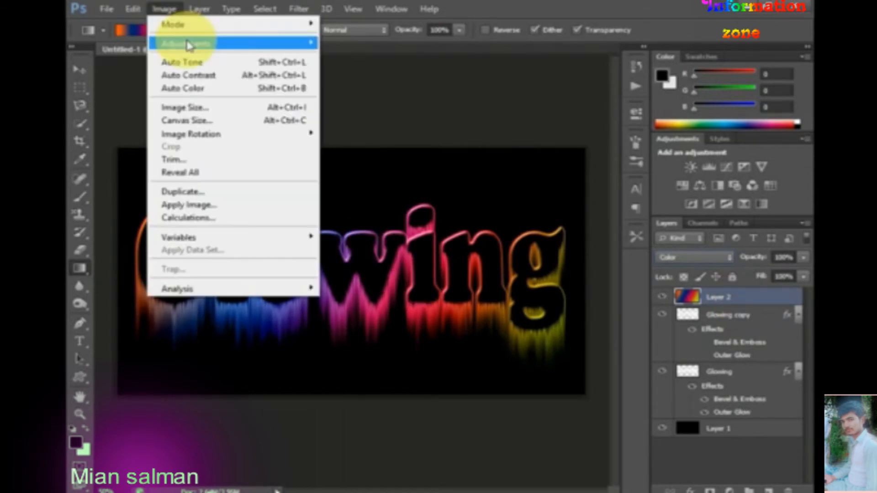
{"action": "mouse_move", "coordinate": [231, 44]}
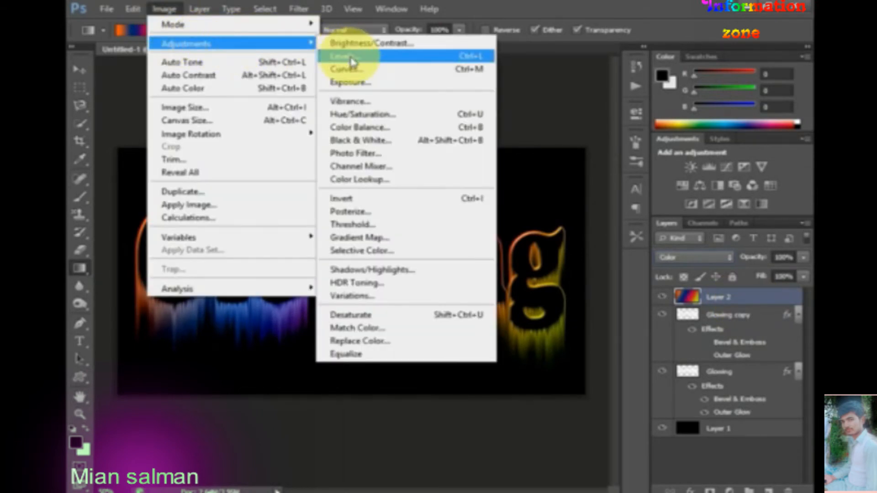
{"action": "left_click", "coordinate": [369, 115]}
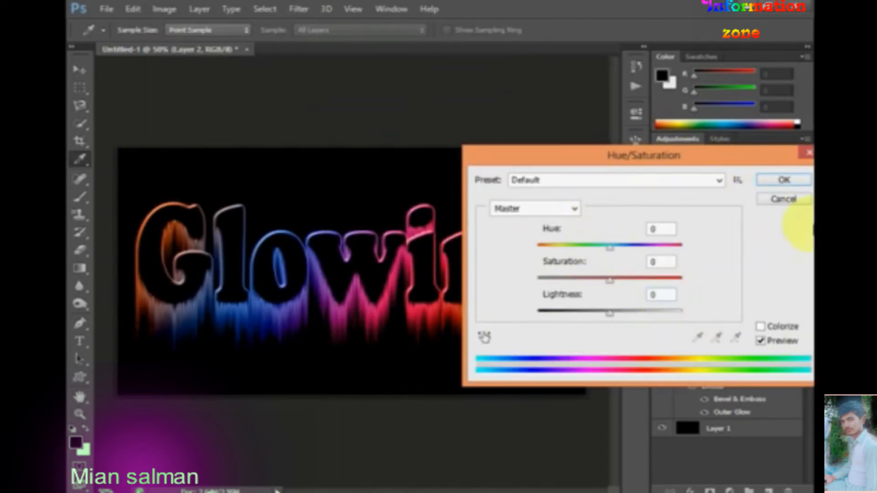
{"action": "left_click_drag", "start_coordinate": [610, 249], "coordinate": [647, 251]}
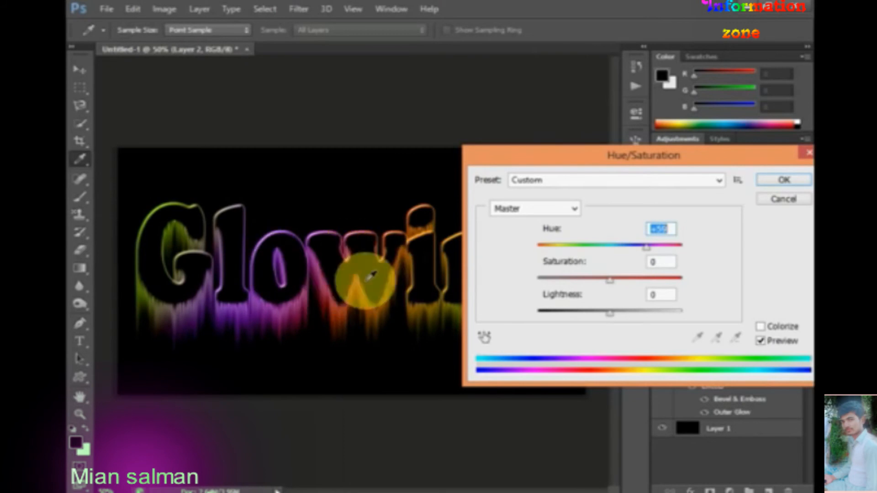
{"action": "left_click", "coordinate": [780, 182]}
{"action": "key", "text": "g"}
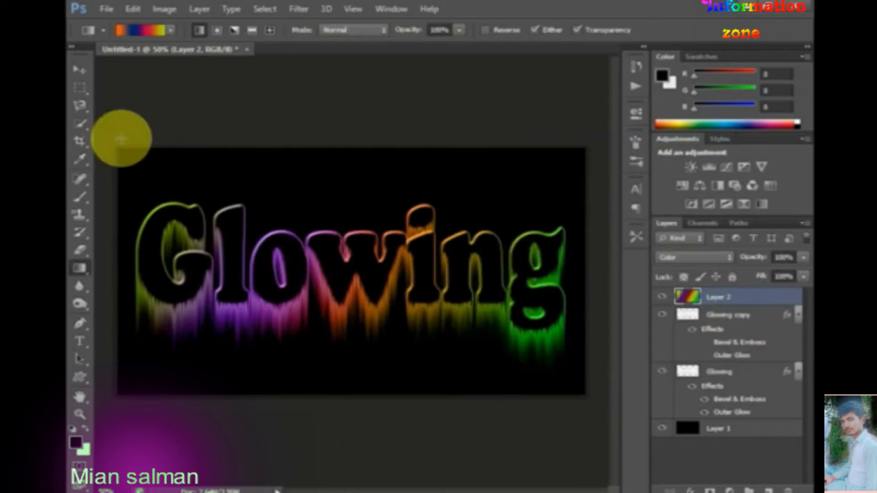
{"action": "left_click", "coordinate": [79, 70]}
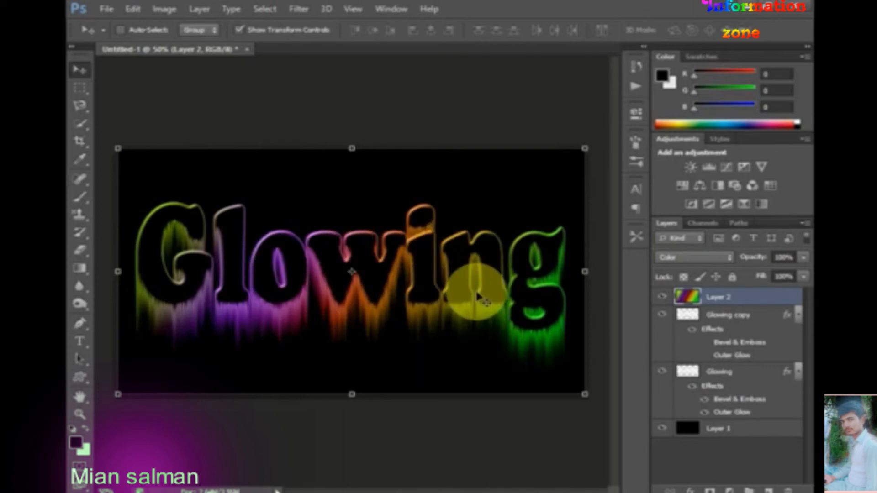
Save the artwork to the Desktop in JPEG format as "glowing text effect.jpg".
{"action": "left_click", "coordinate": [107, 10]}
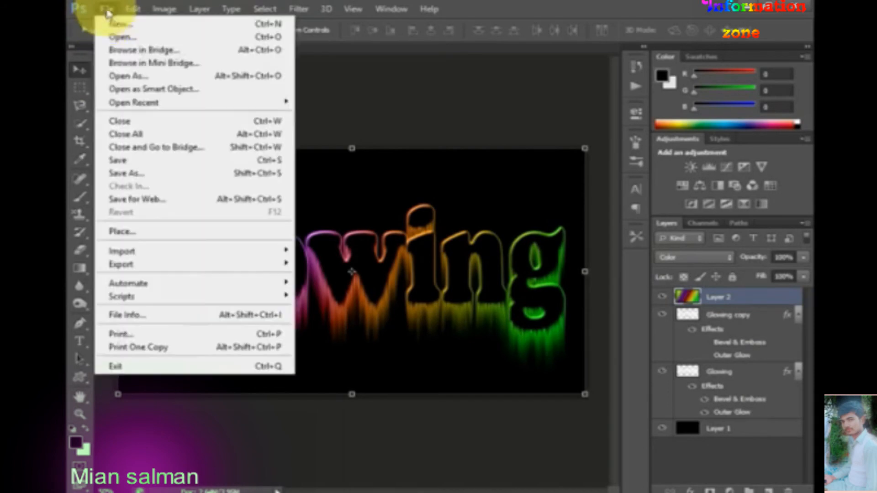
{"action": "left_click", "coordinate": [121, 160]}
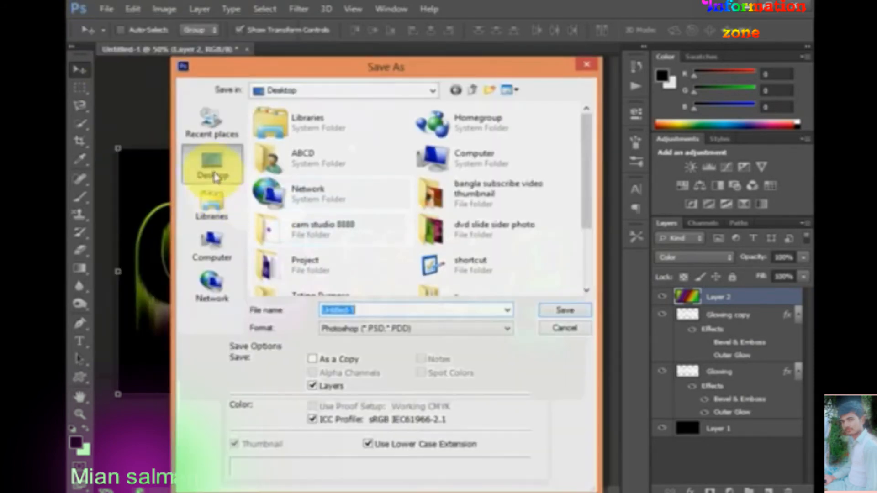
{"action": "left_click", "coordinate": [508, 329]}
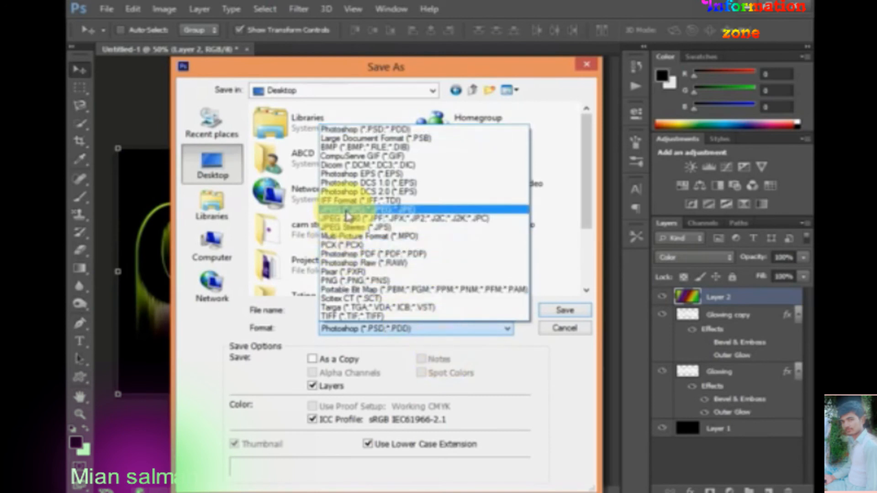
{"action": "left_click", "coordinate": [346, 210]}
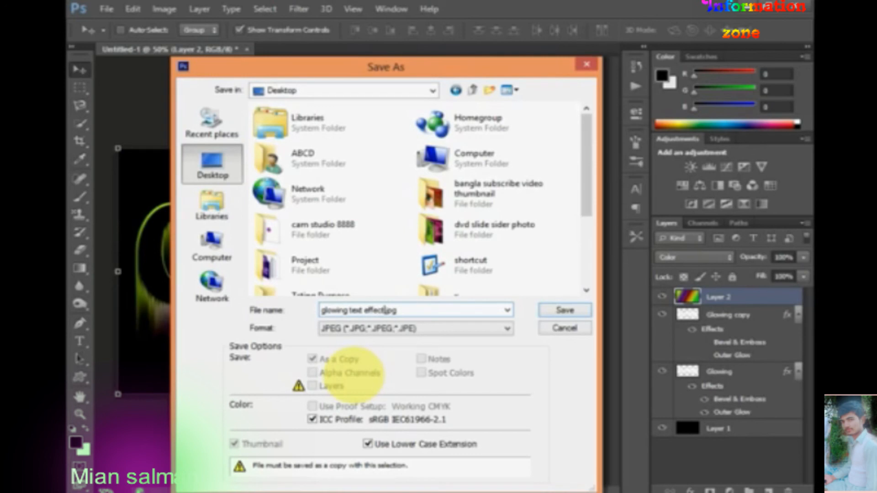
{"action": "left_click", "coordinate": [566, 311]}
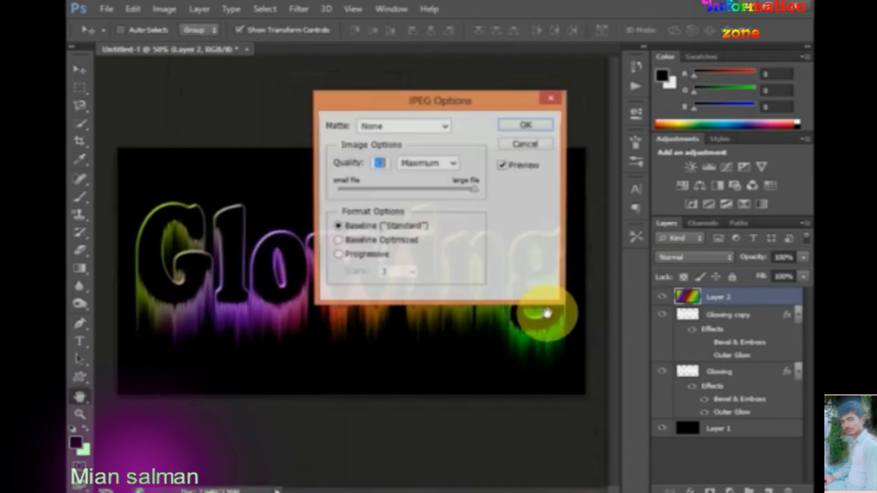